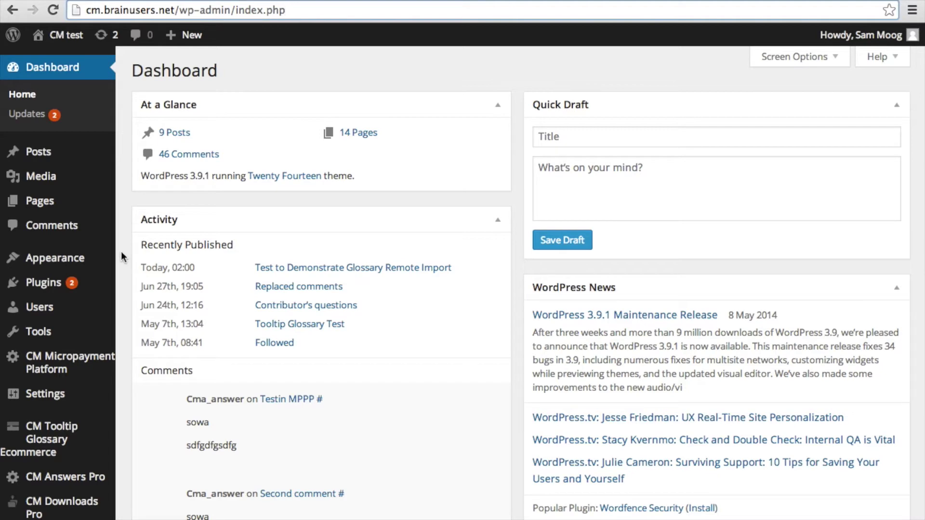
Search installed plugins for 'remote import' and activate CM Tooltip Glossary Remote Import.
mouse_move(72, 285)
click(161, 284)
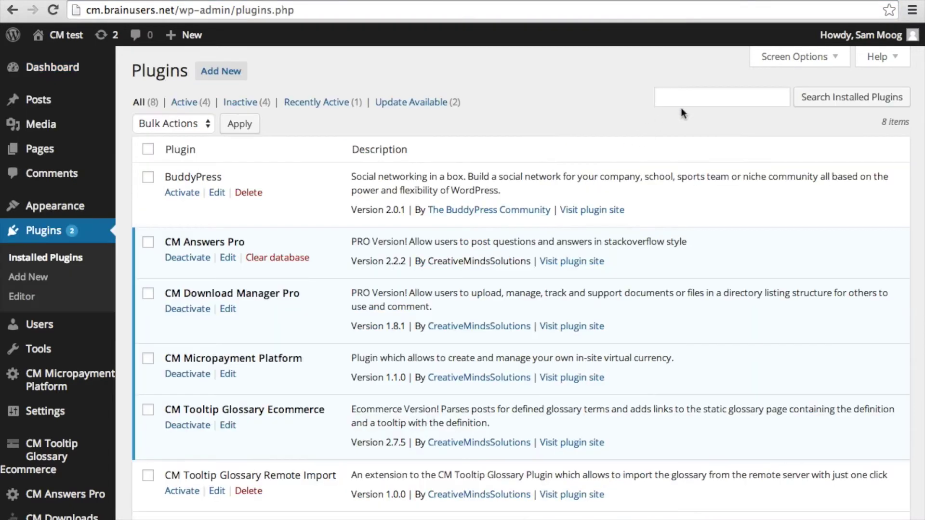
click(673, 95)
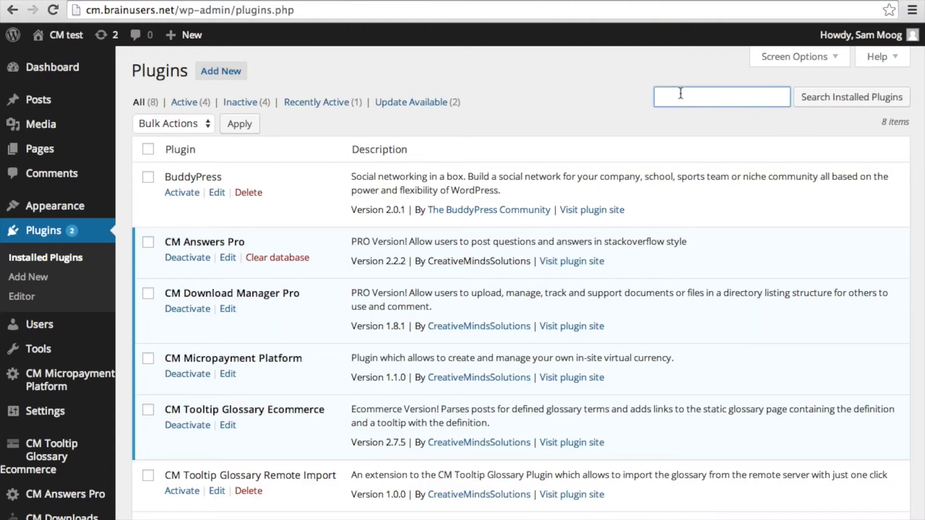
text(remote import)
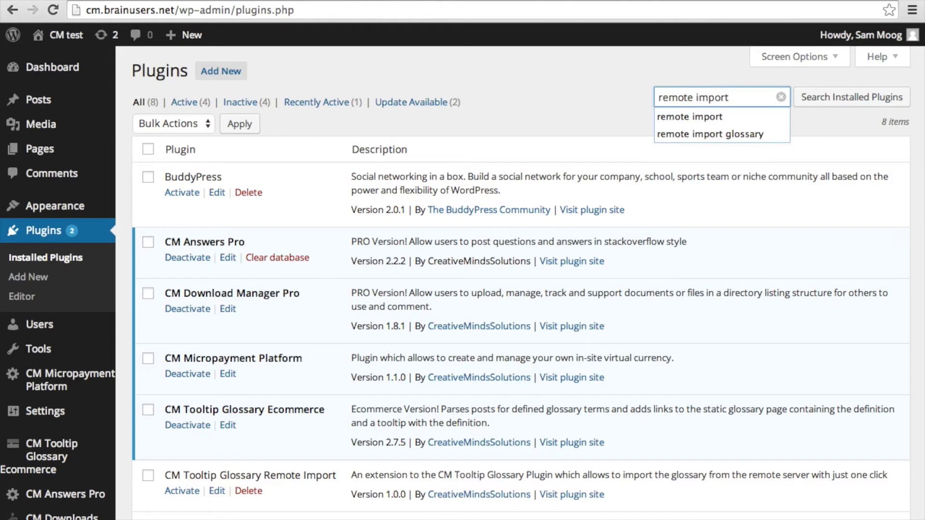
key(Down)
key(Return)
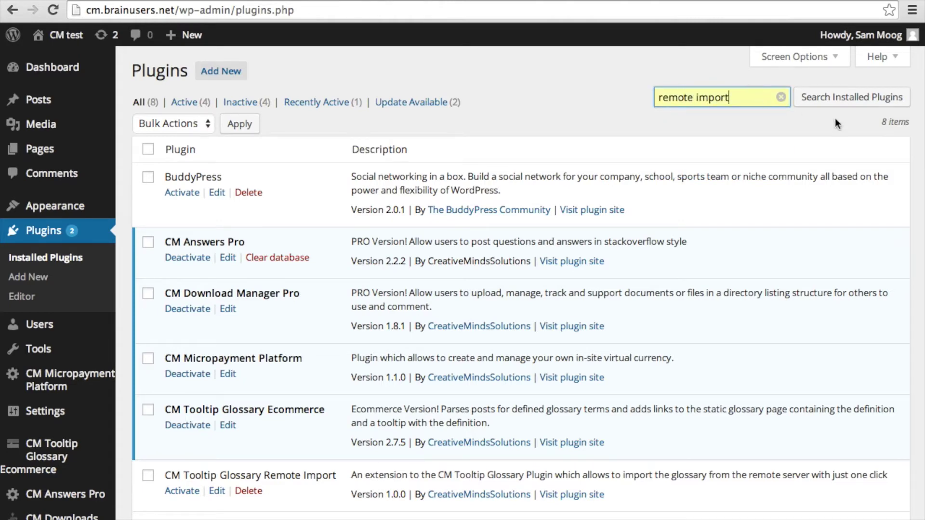
click(834, 102)
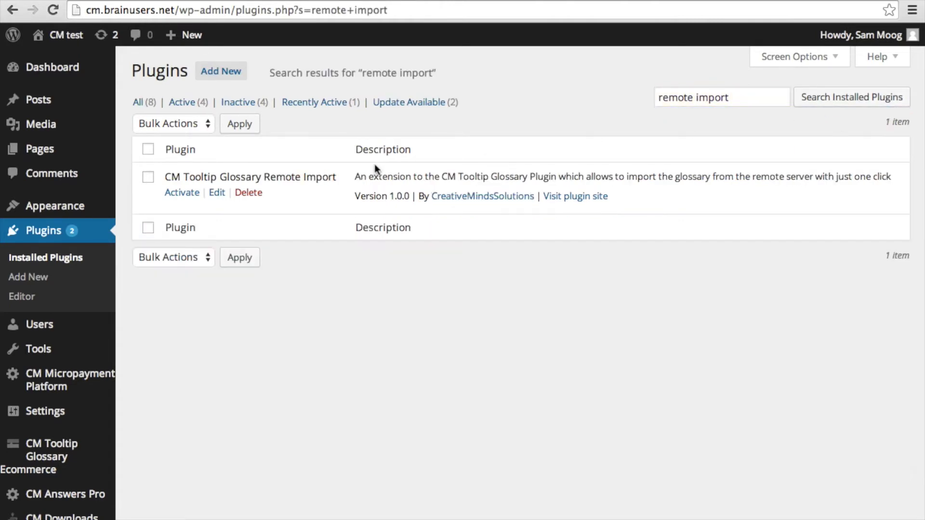
click(195, 195)
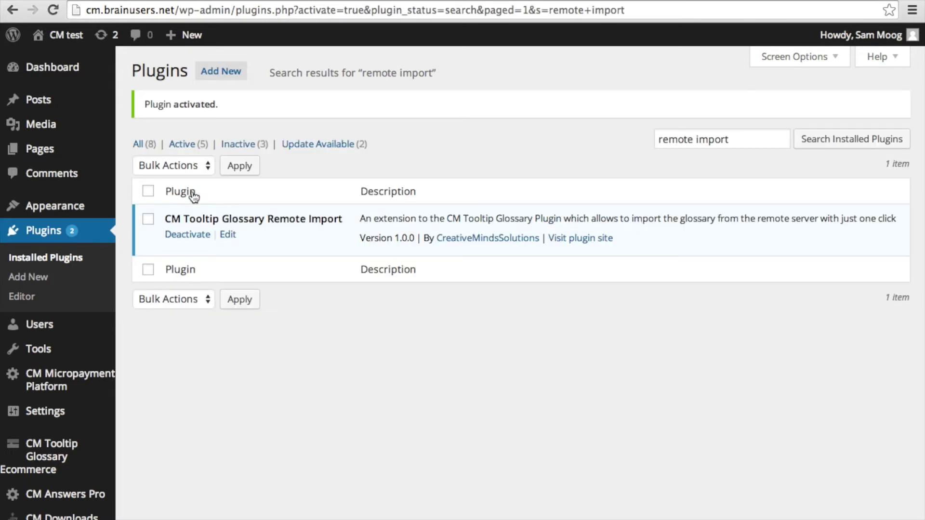
Go to the glossary term list showing apple, carrot, rice and salmon.
scroll(152, 387, down, 1)
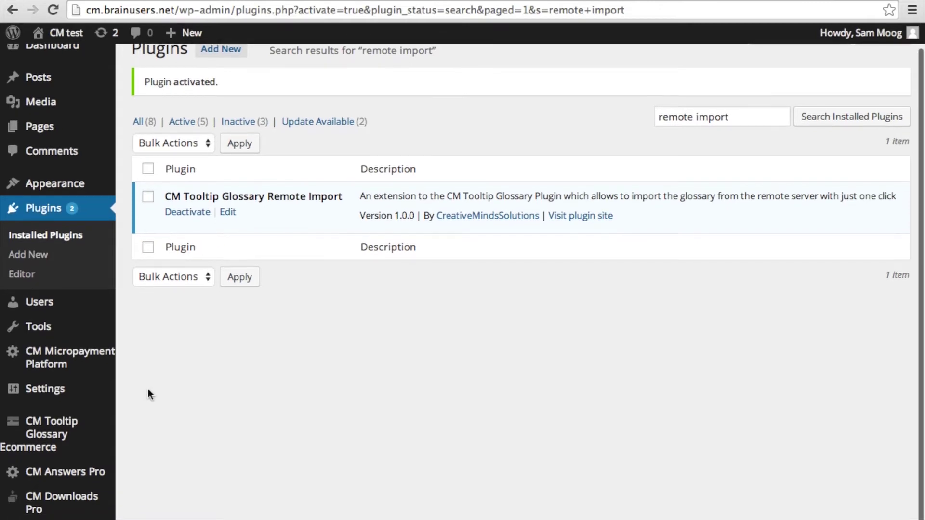
mouse_move(75, 429)
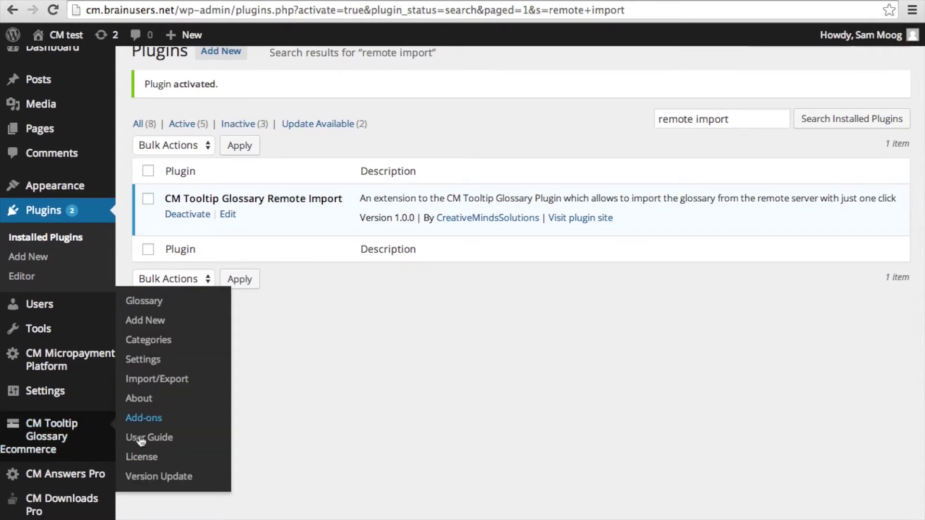
click(82, 448)
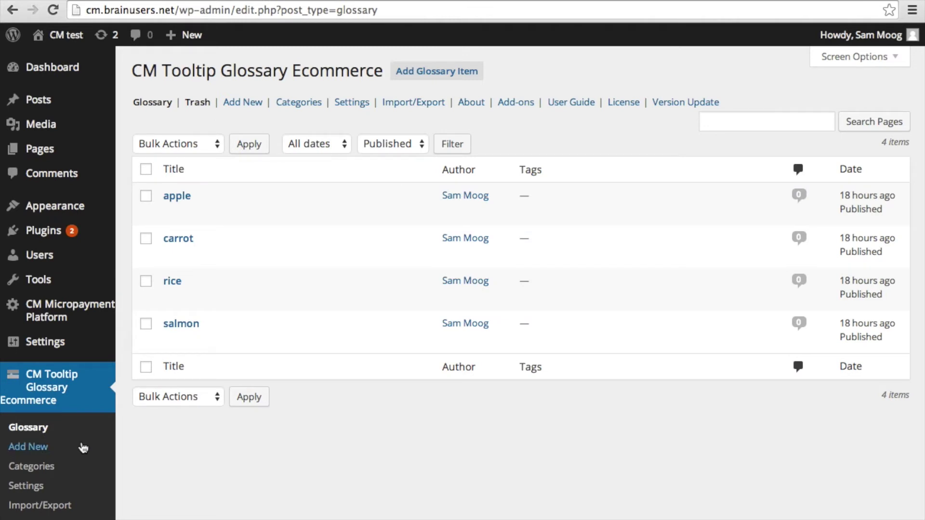
Open the glossary plugin's Settings page and scroll down to the Backup section.
scroll(149, 474, down, 3)
scroll(148, 473, down, 3)
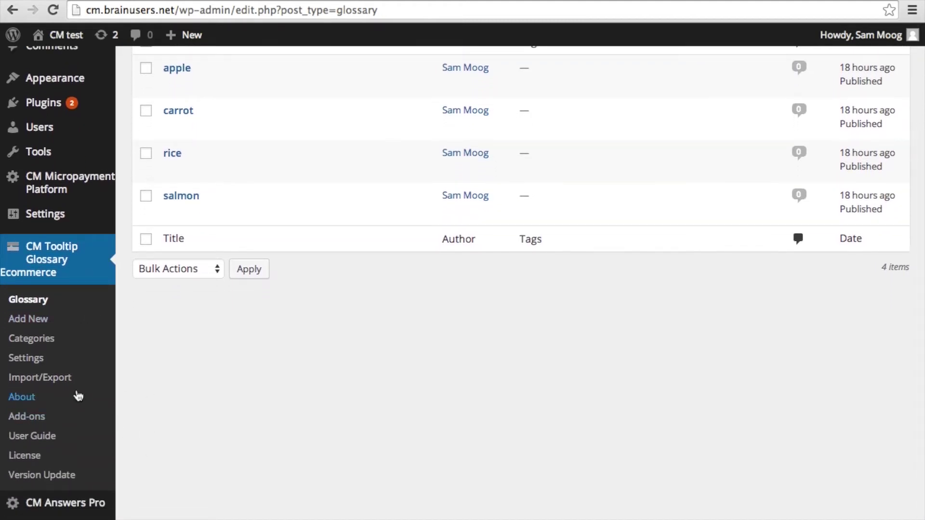
click(38, 363)
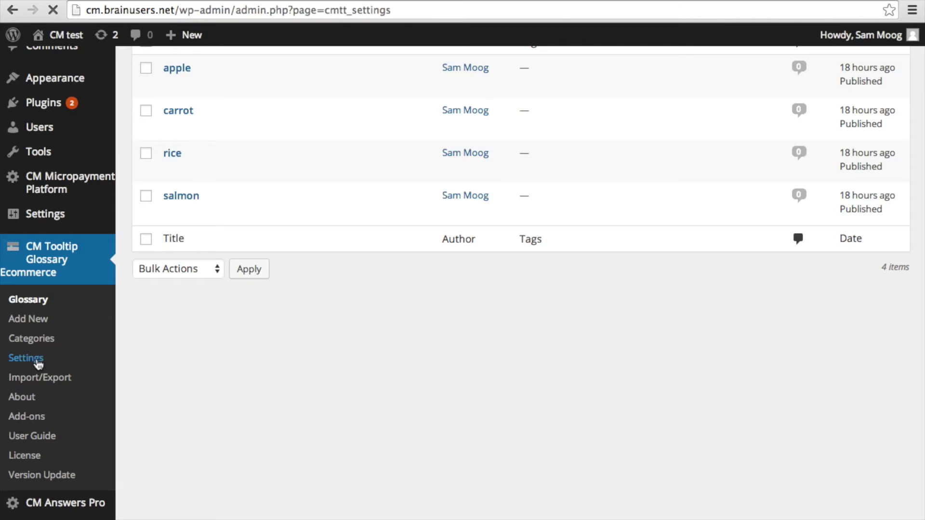
scroll(270, 337, down, 10)
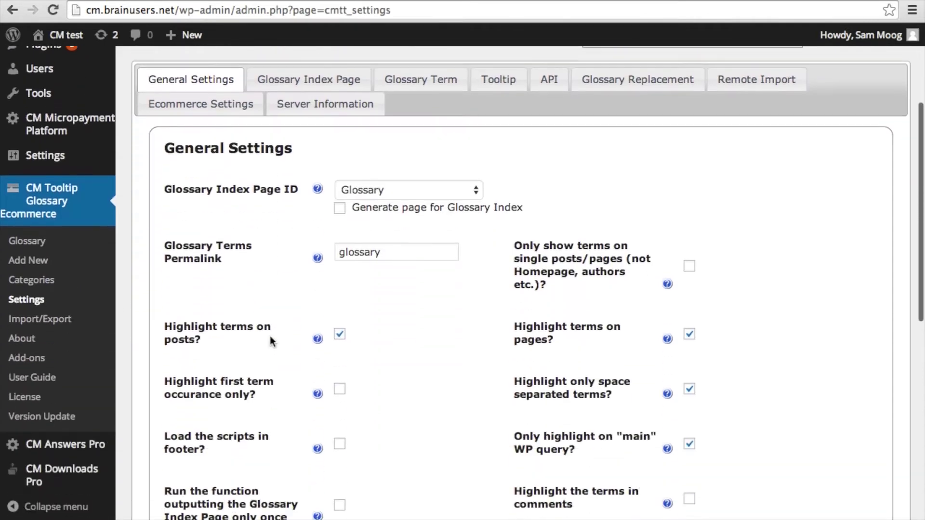
scroll(270, 337, down, 2)
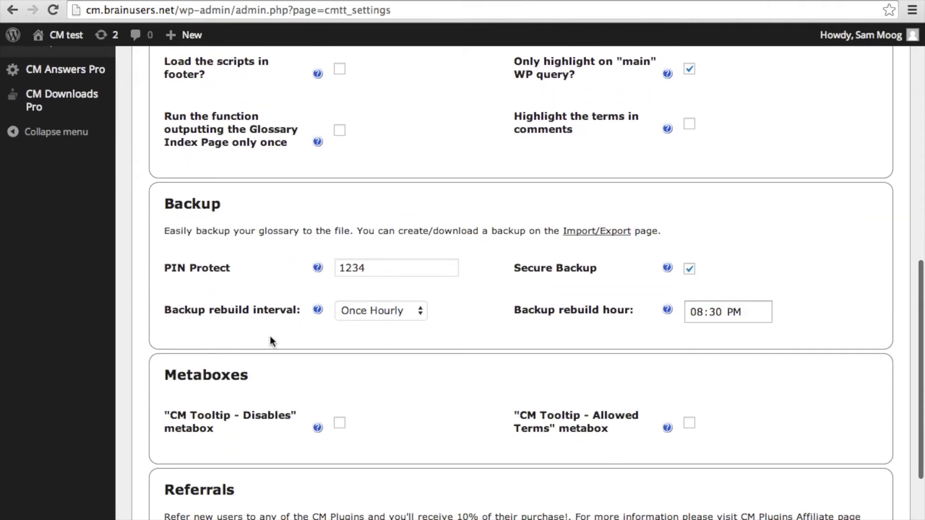
click(690, 271)
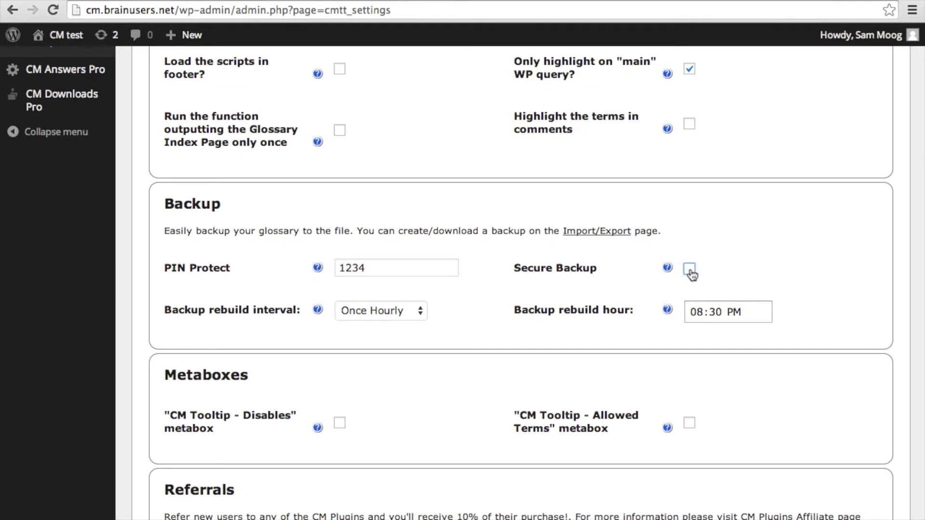
click(690, 270)
drag(383, 270, 337, 269)
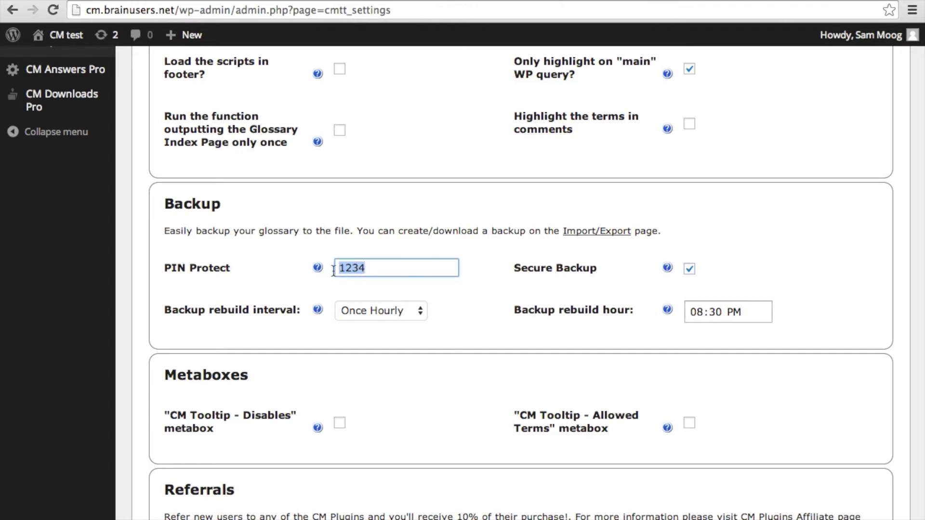
click(374, 268)
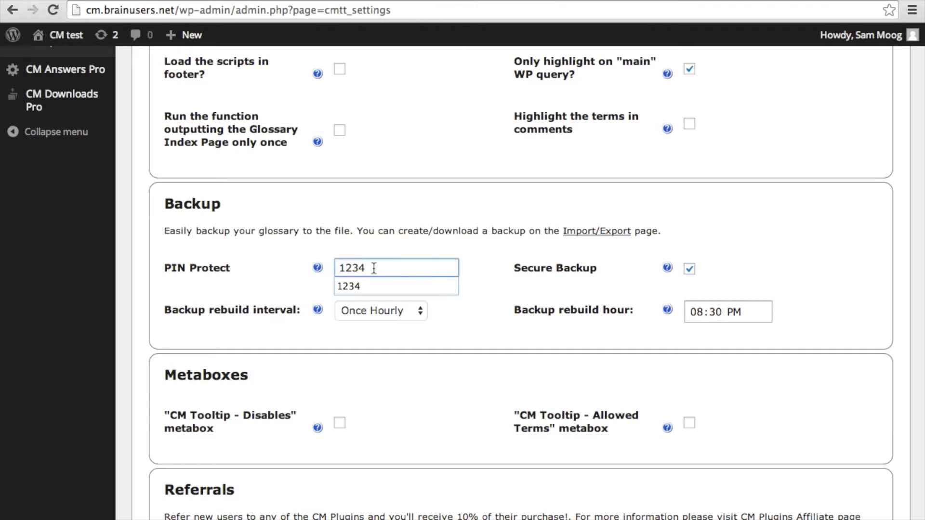
click(446, 321)
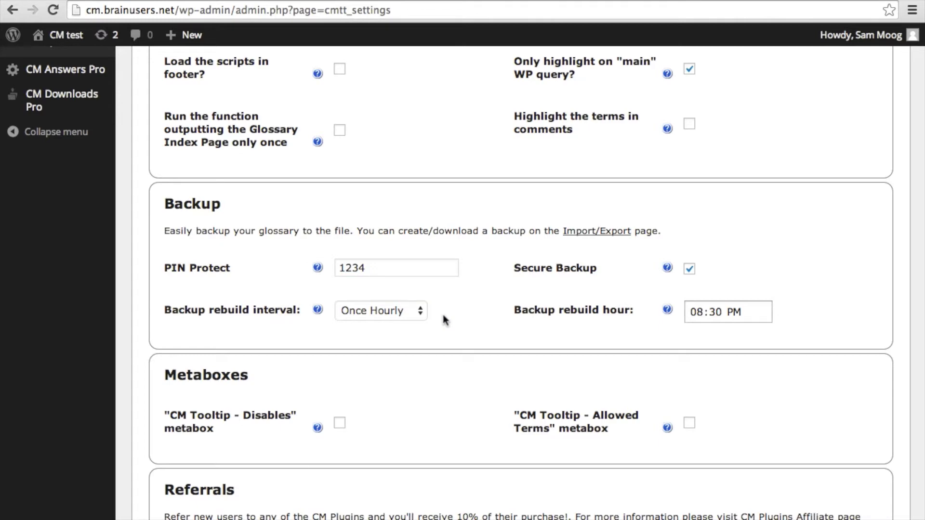
click(419, 312)
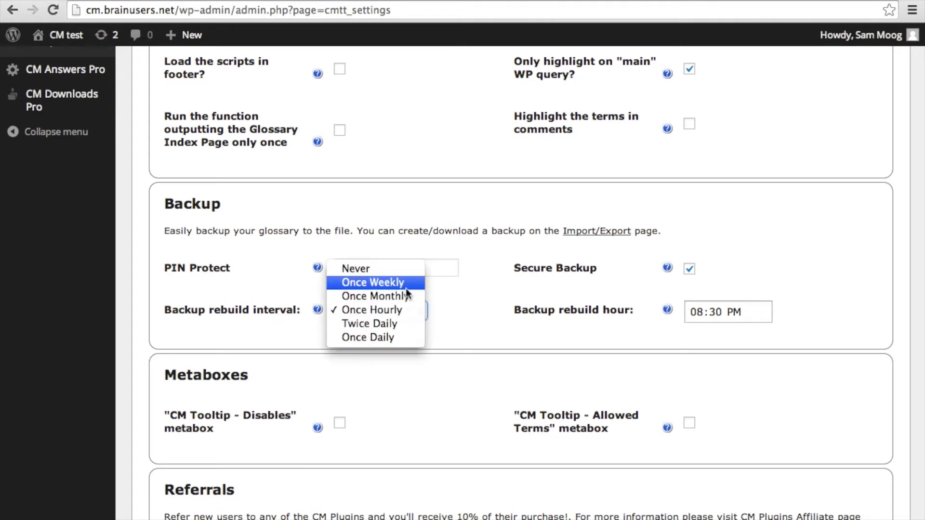
click(482, 314)
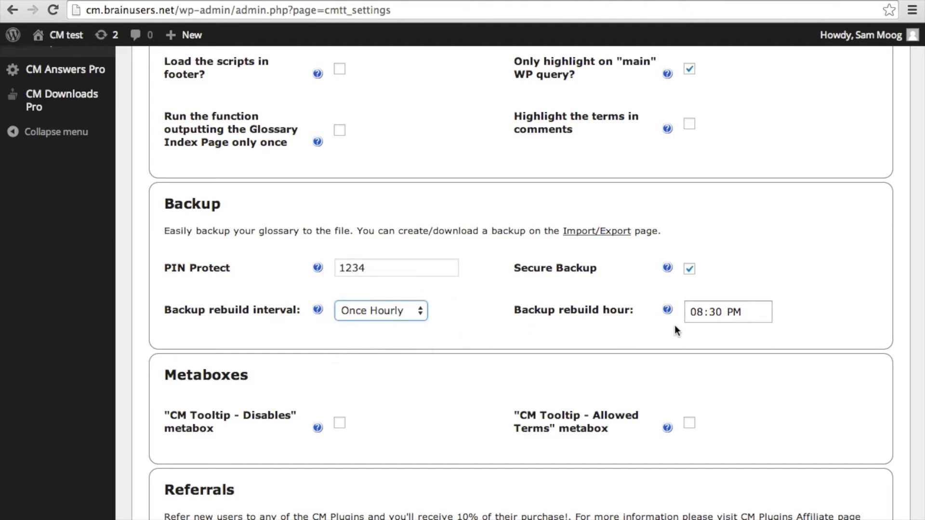
Set the backup rebuild hour to 08:30 AM, save, and go to Import/Export.
click(718, 311)
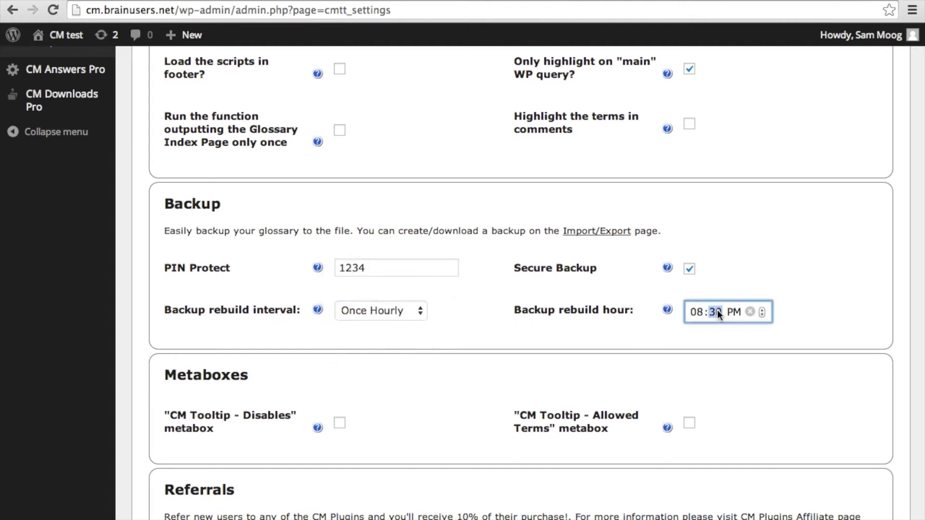
click(761, 310)
click(763, 316)
click(729, 314)
click(763, 316)
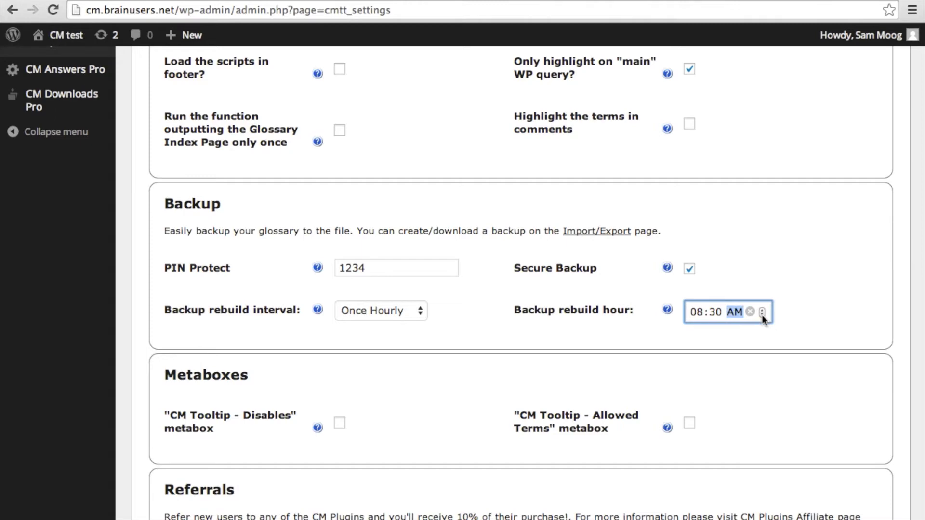
click(711, 334)
scroll(527, 391, down, 3)
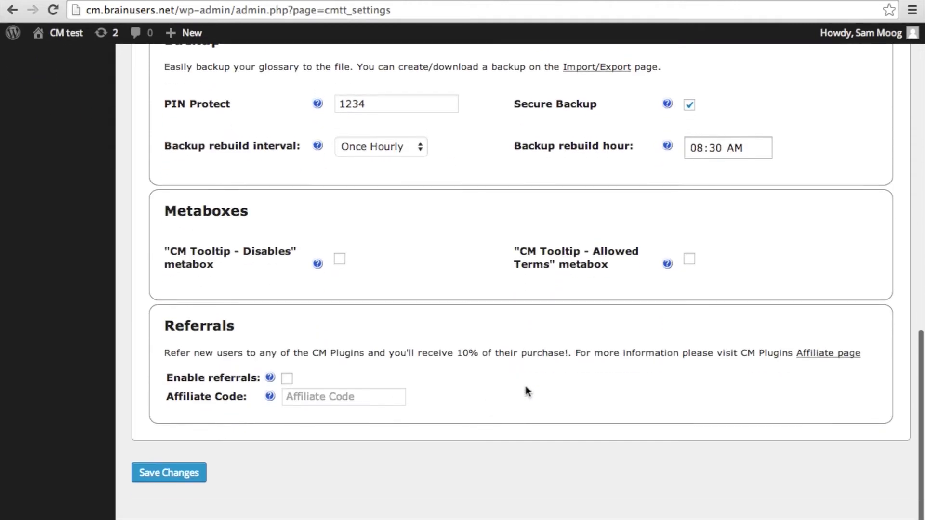
click(176, 481)
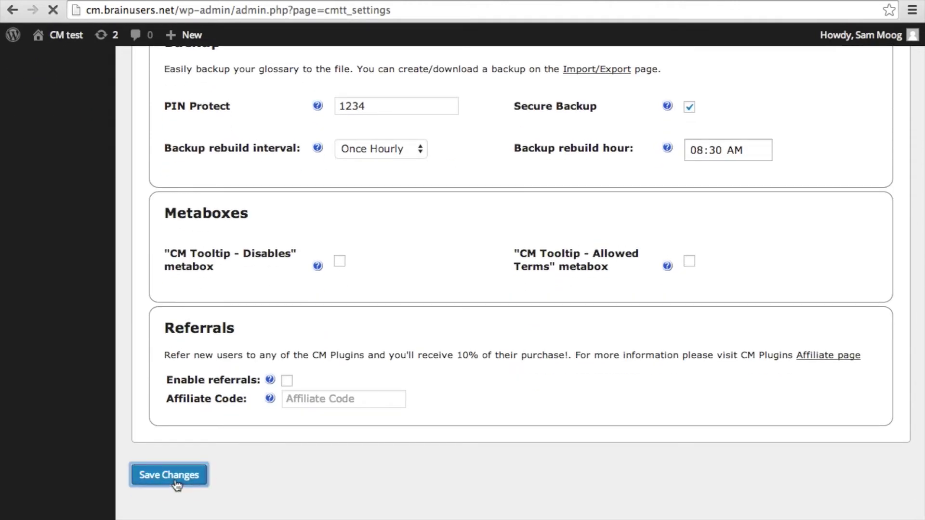
scroll(177, 486, down, 4)
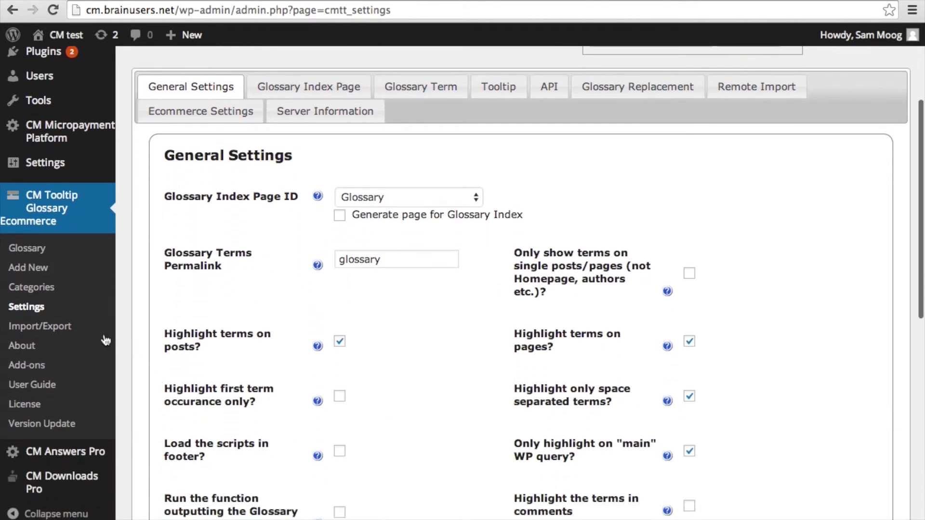
click(64, 331)
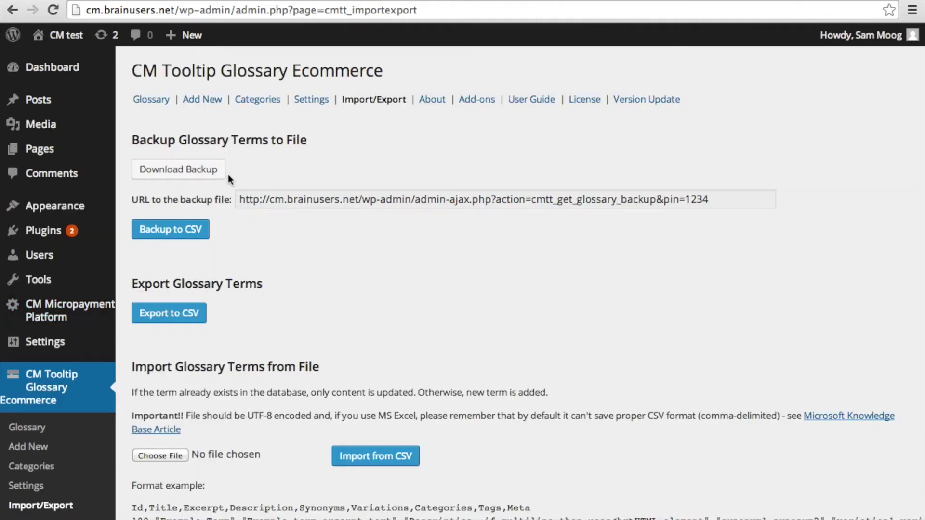
click(241, 199)
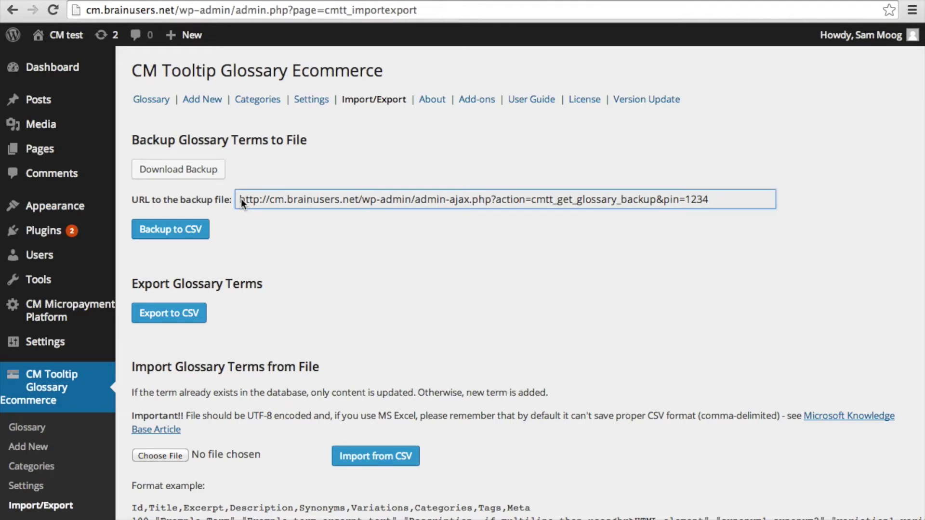
drag(241, 199, 418, 200)
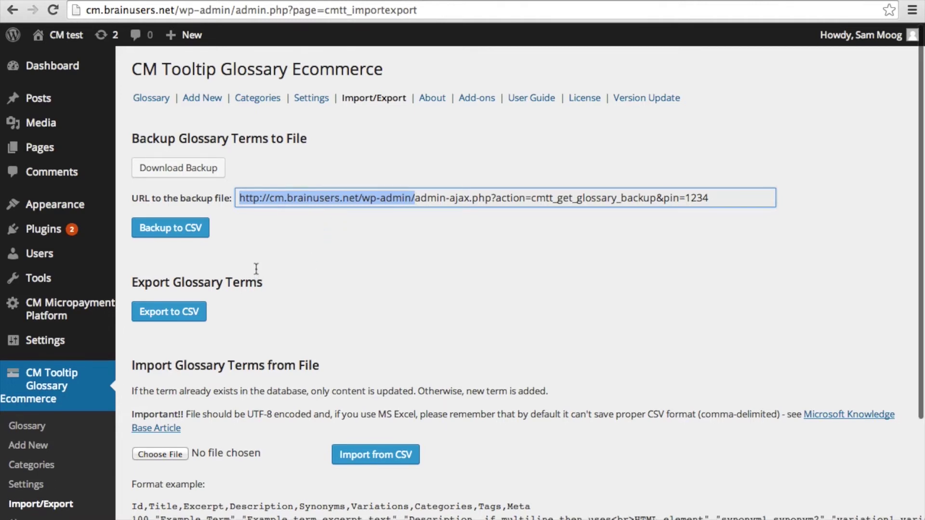
scroll(256, 273, down, 3)
click(53, 359)
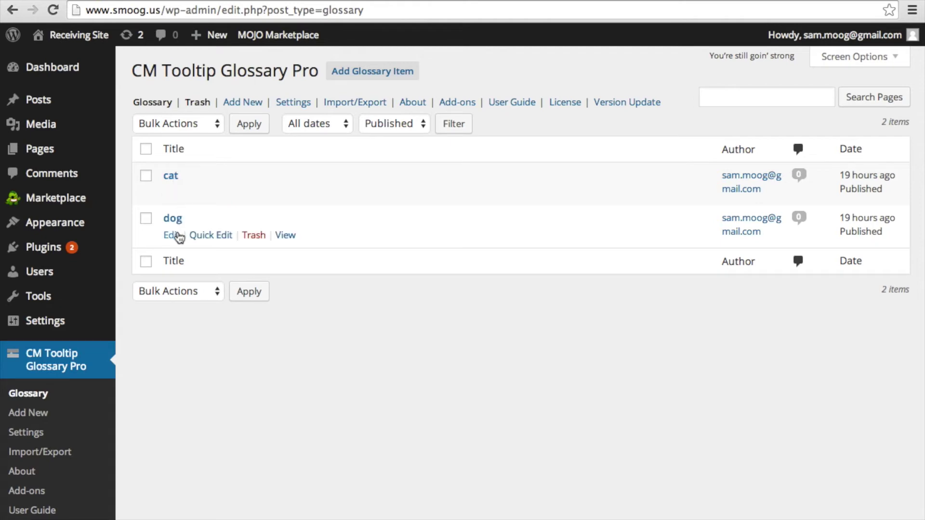
Go to the receiving site's glossary Settings and its Remote Import section.
click(57, 437)
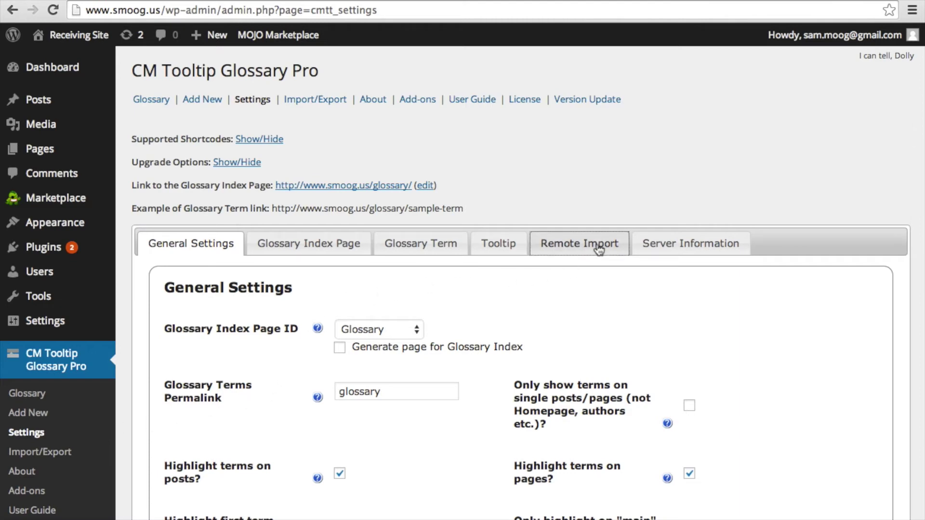
click(554, 244)
click(544, 330)
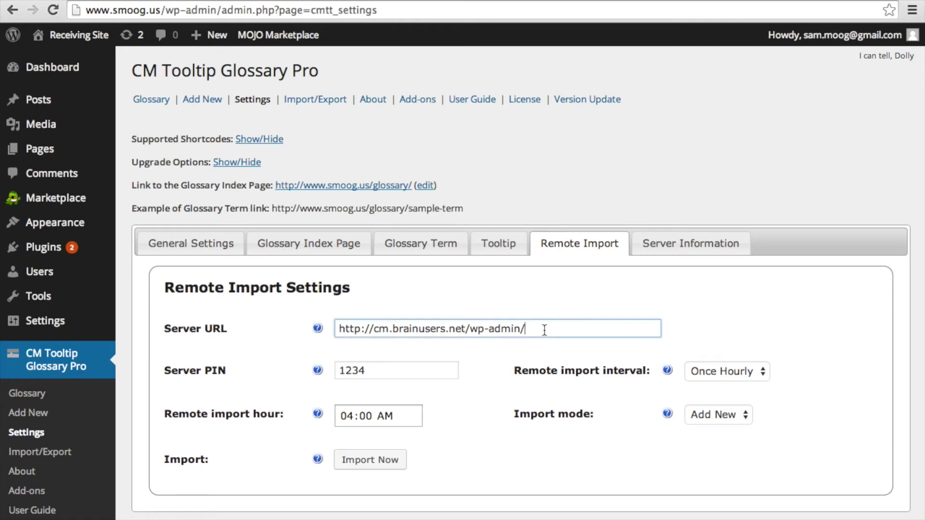
drag(545, 330, 333, 330)
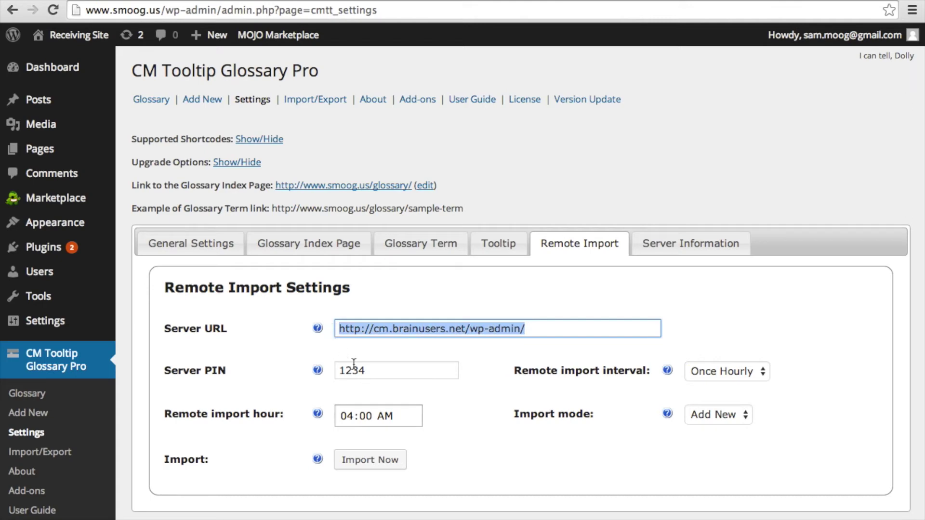
drag(370, 370, 336, 370)
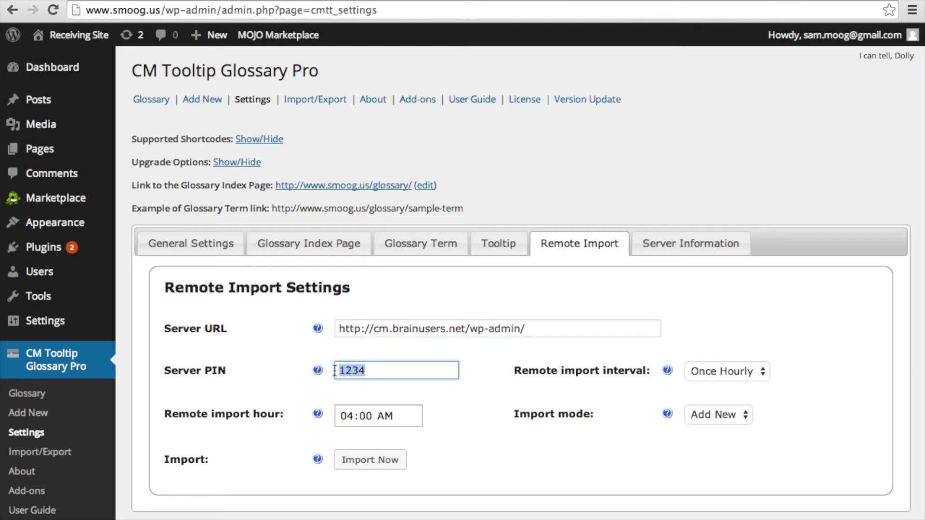
click(483, 370)
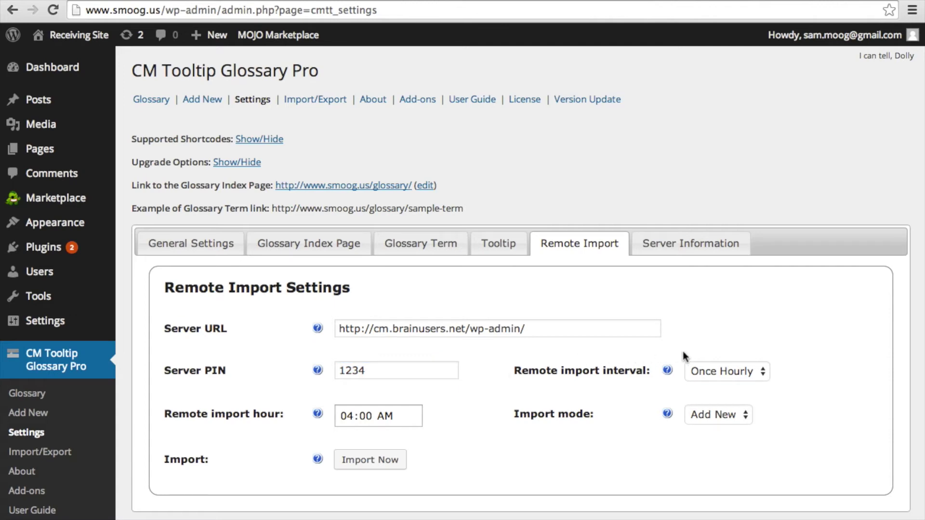
click(727, 371)
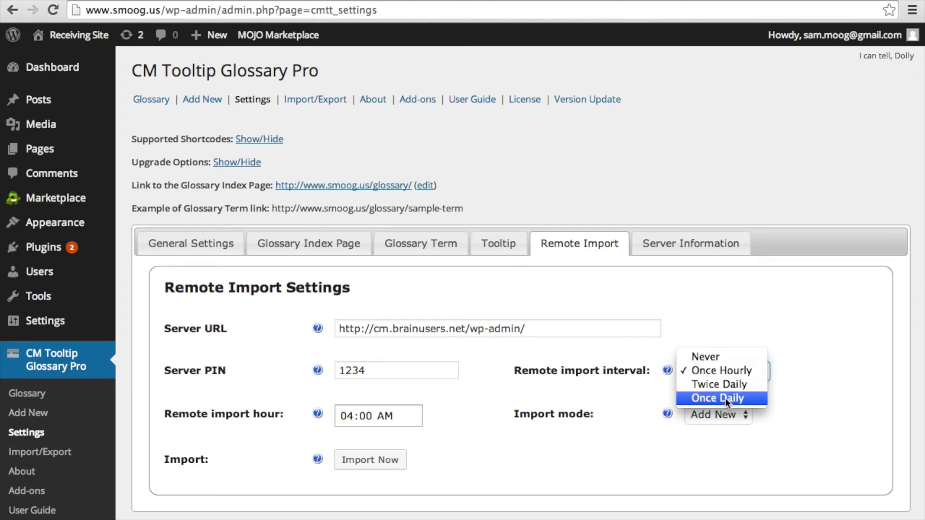
Keep Once Hourly and set the remote import hour to 04:00 PM.
click(730, 372)
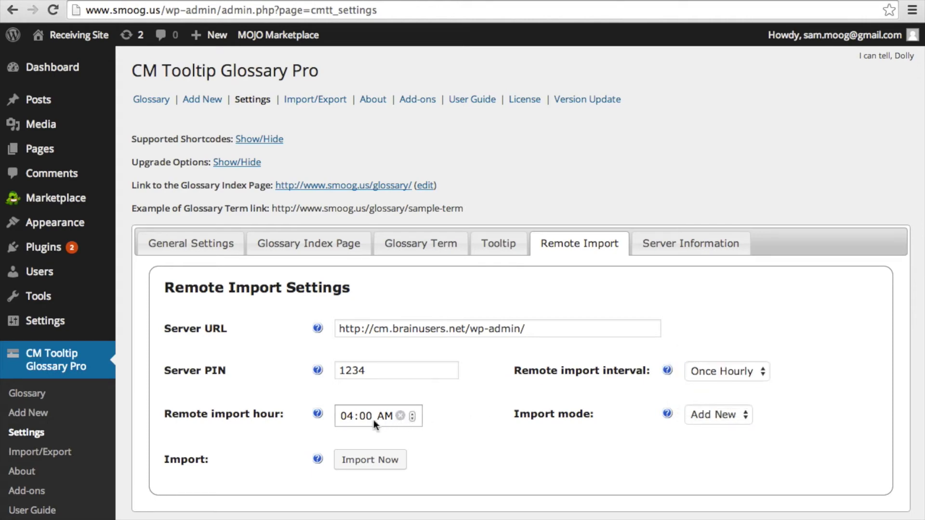
click(351, 416)
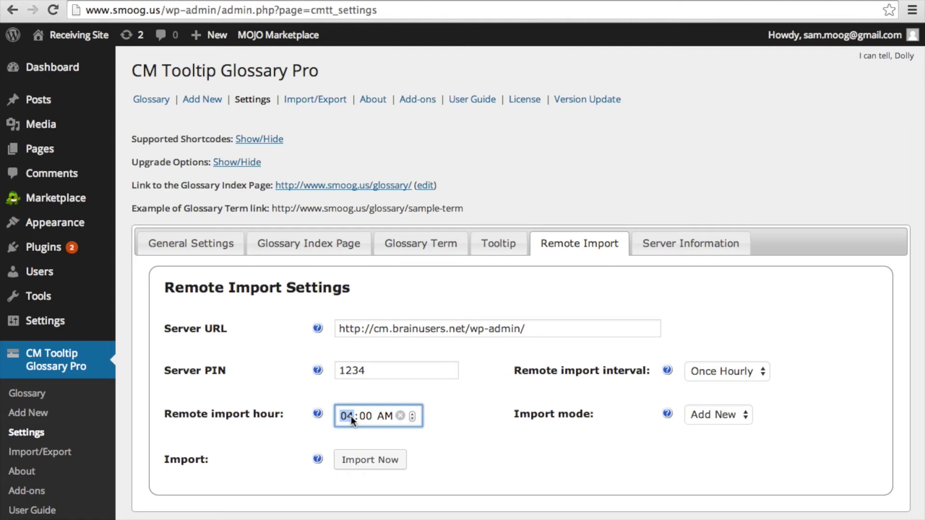
click(414, 413)
click(414, 420)
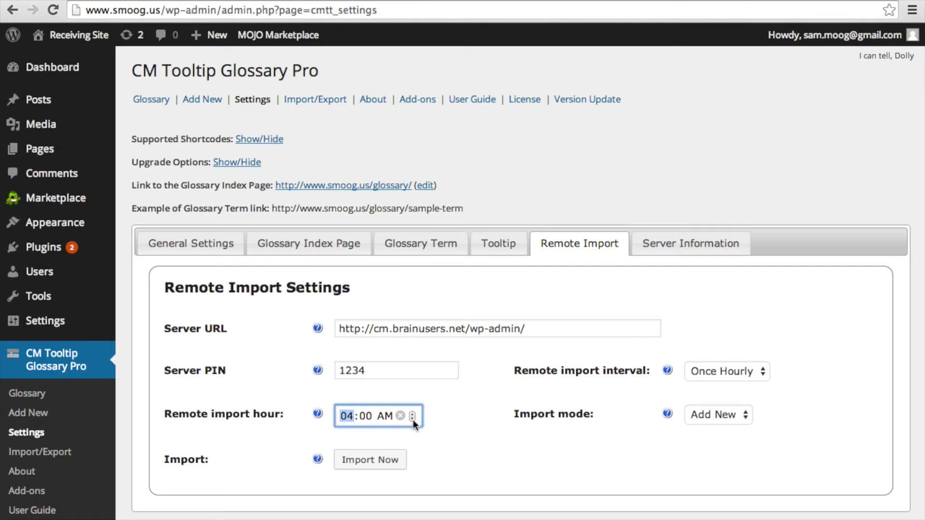
click(366, 417)
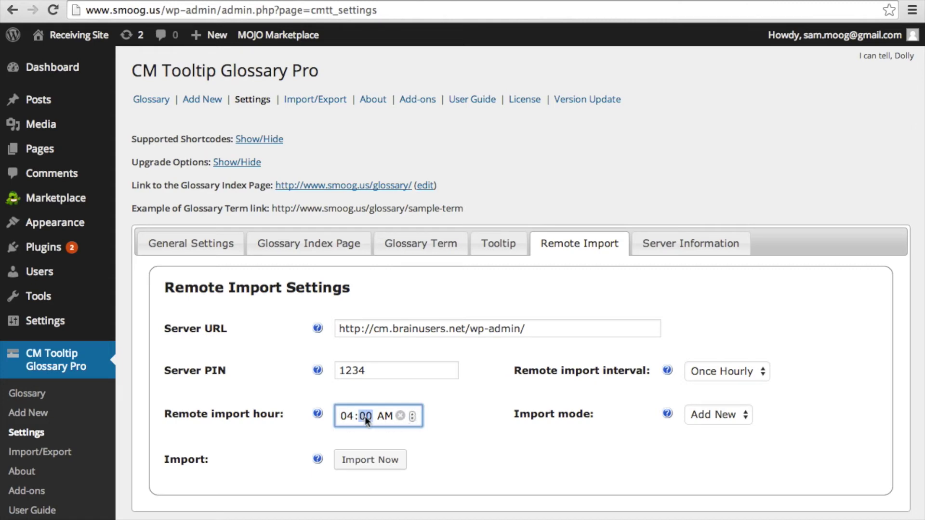
click(414, 418)
click(429, 424)
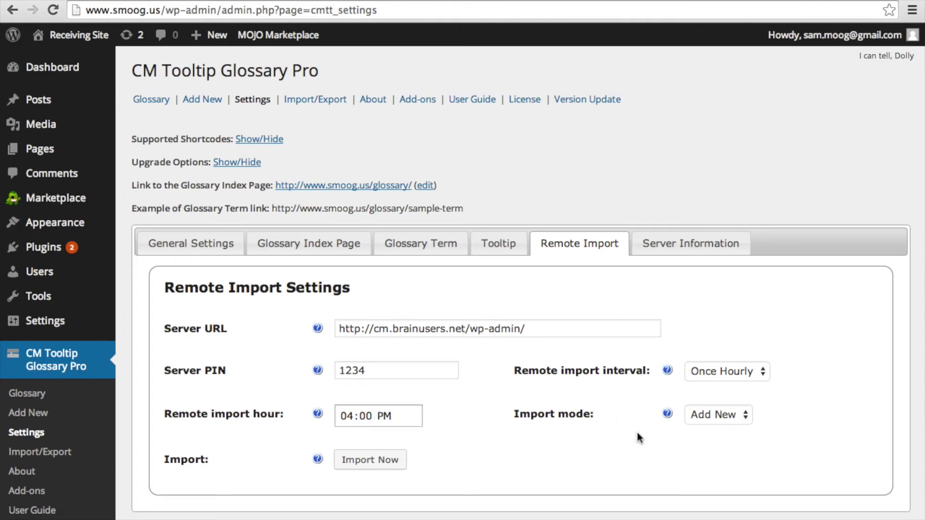
Review the import mode options and keep Add New.
click(744, 418)
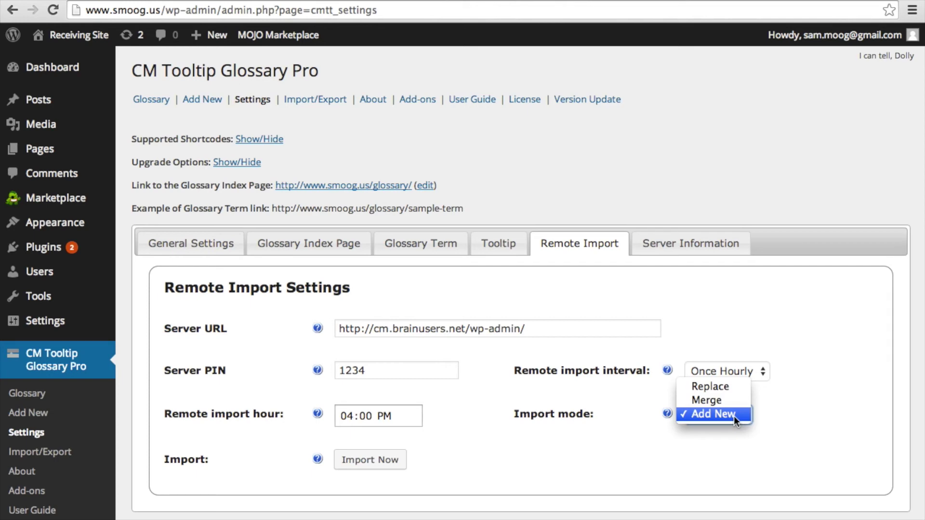
click(732, 417)
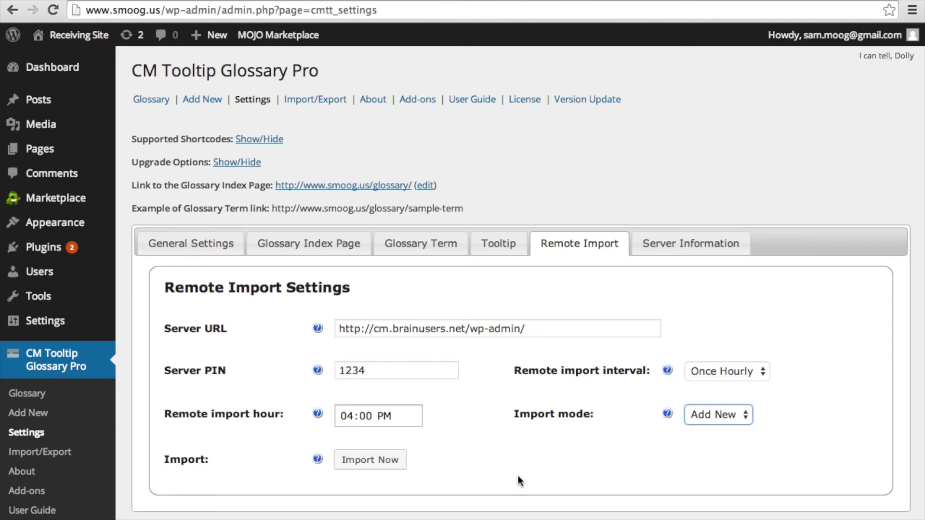
scroll(519, 476, down, 3)
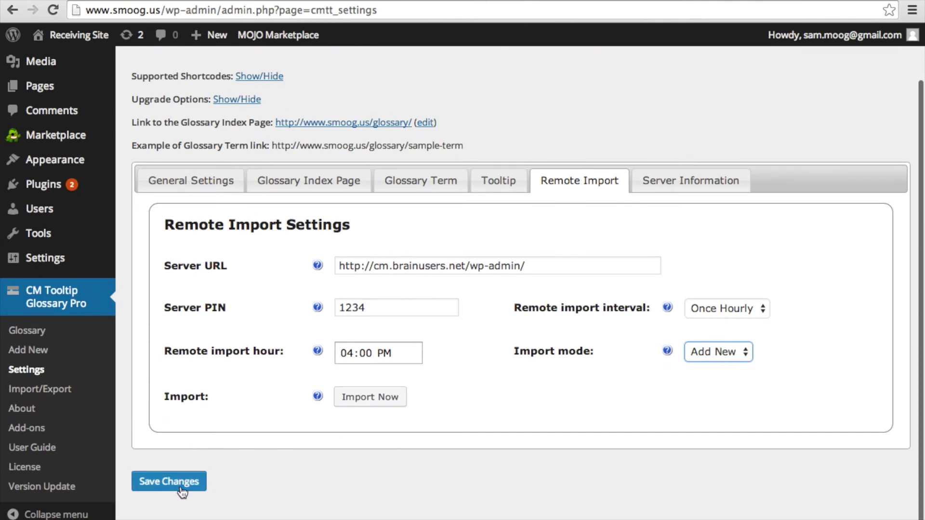
Save the remote import settings, run Import Now for 3 terms, and view the glossary list.
click(180, 491)
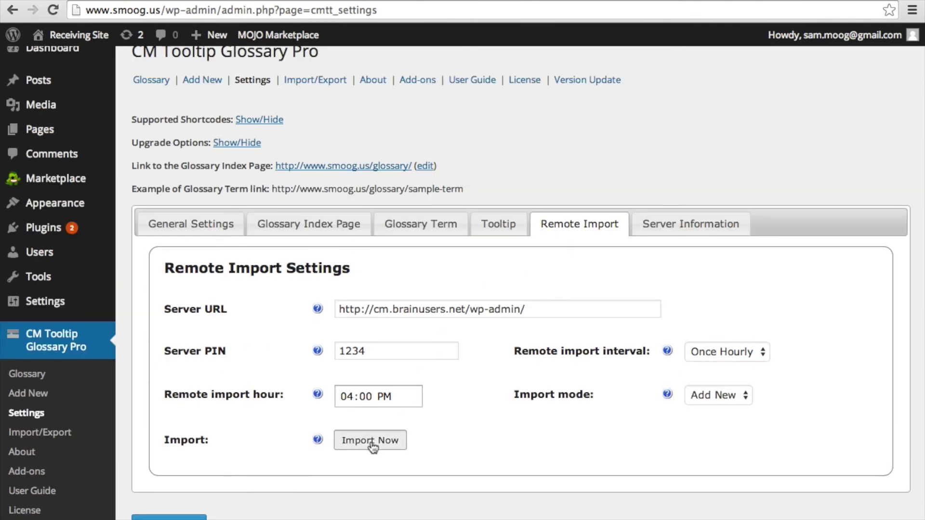
click(372, 448)
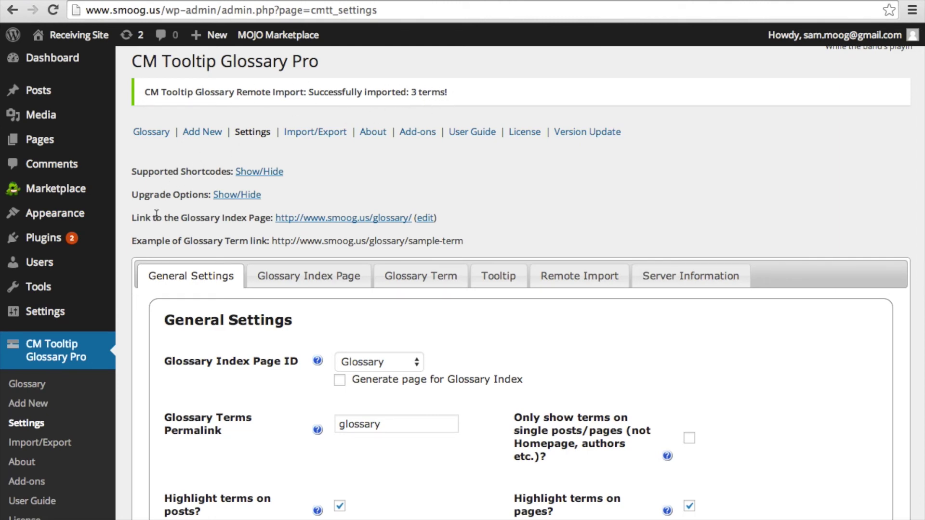
click(79, 389)
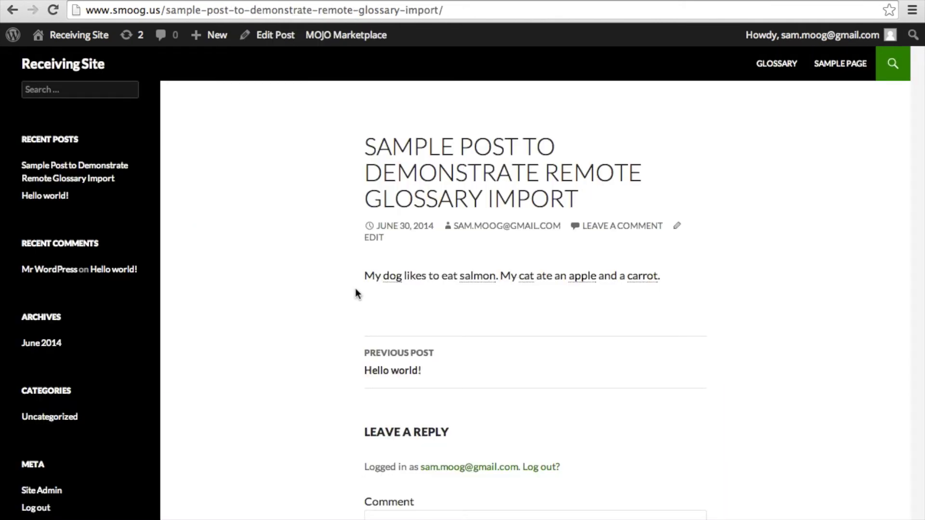
Check the sample post's tooltips defining carrot, cat and dog.
mouse_move(483, 286)
mouse_move(651, 281)
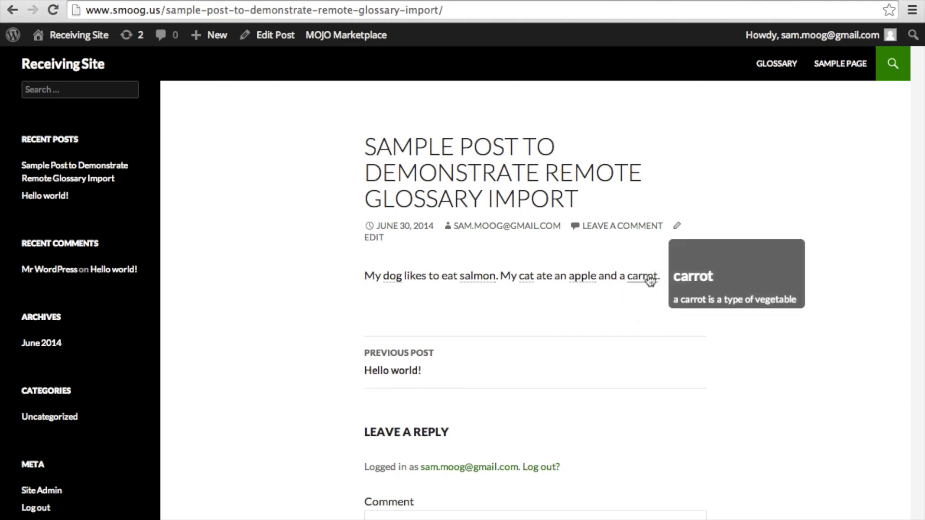
mouse_move(529, 282)
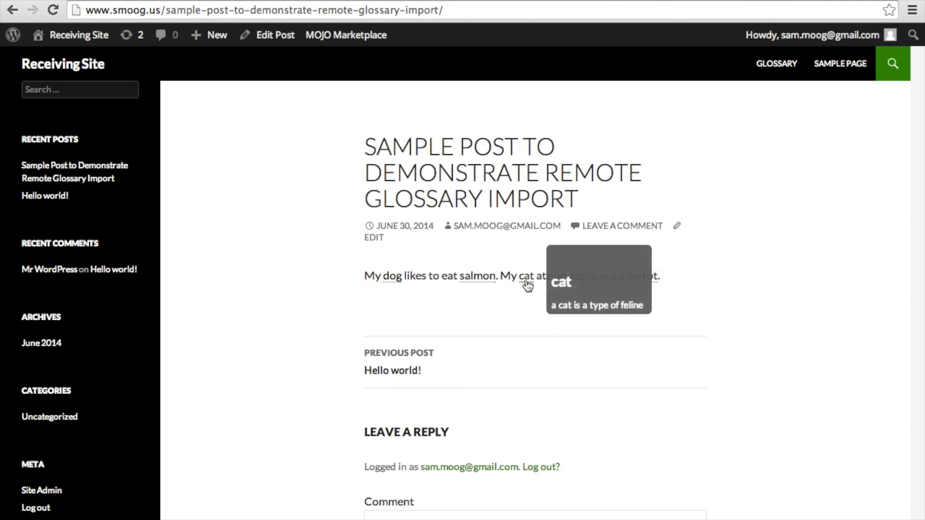
mouse_move(392, 281)
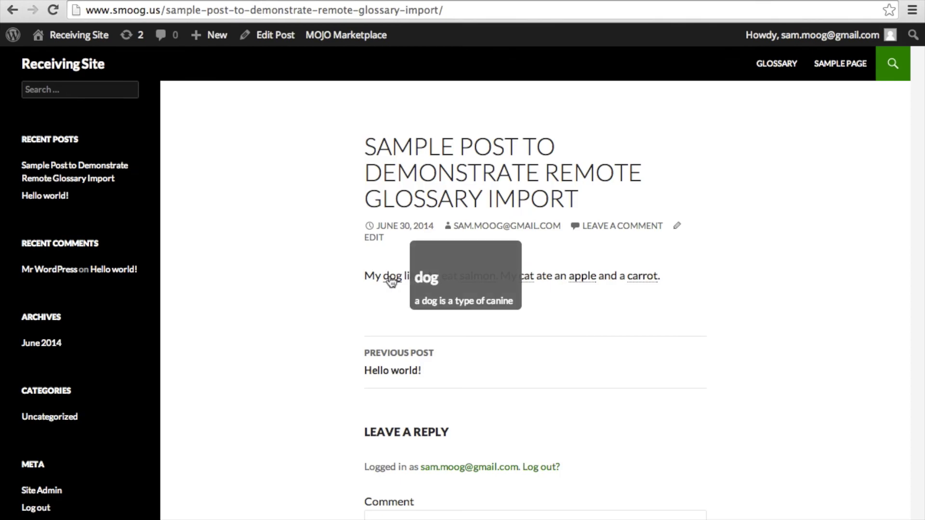